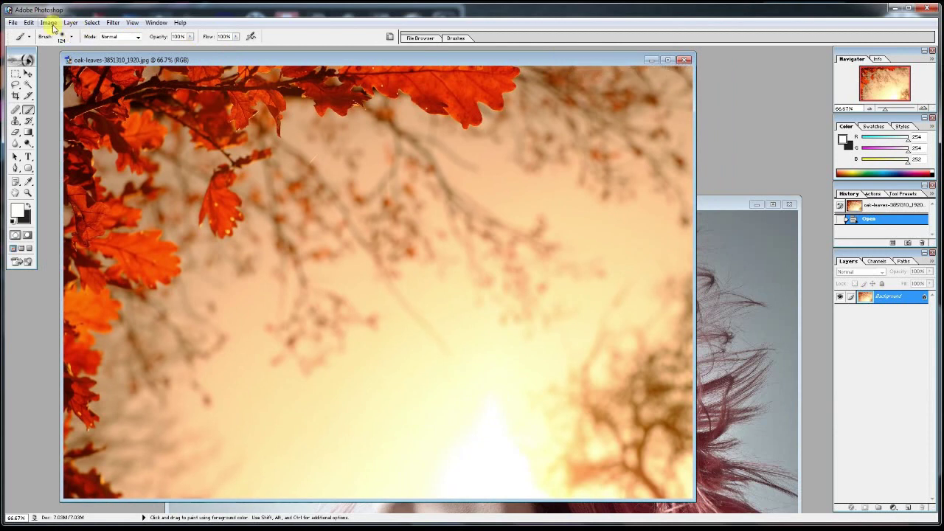
Check the oak-leaves photo's pixel dimensions and set the pink-hair photo's height to 1280 pixels to match
left_click(74, 102)
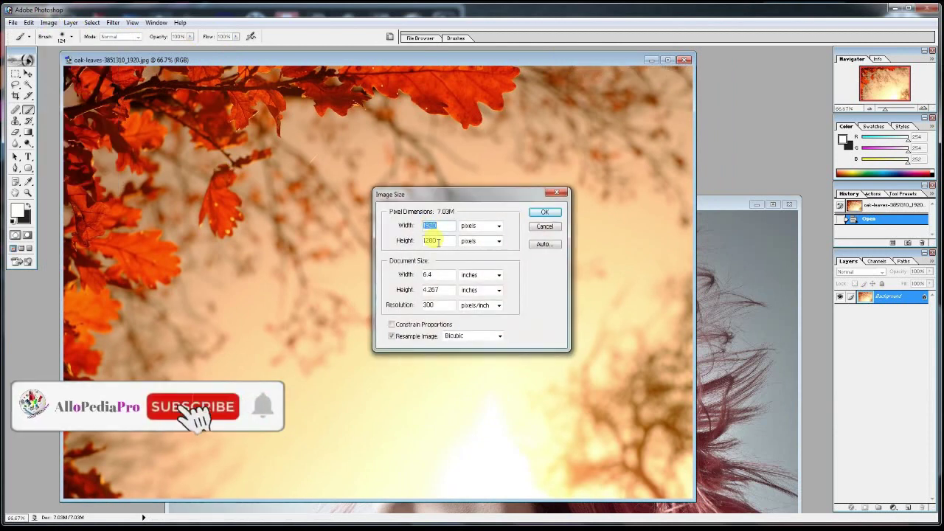
left_click(553, 215)
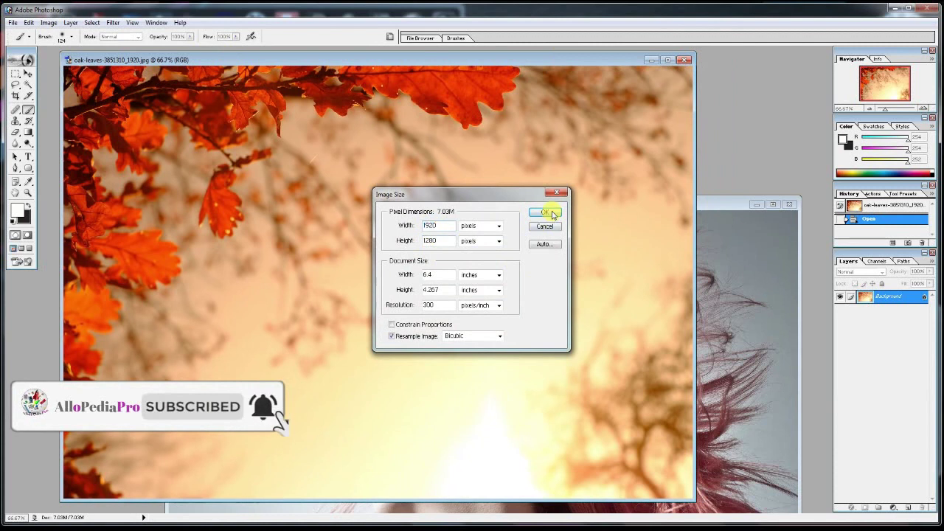
left_click(701, 204)
left_click_drag(701, 204, 642, 117)
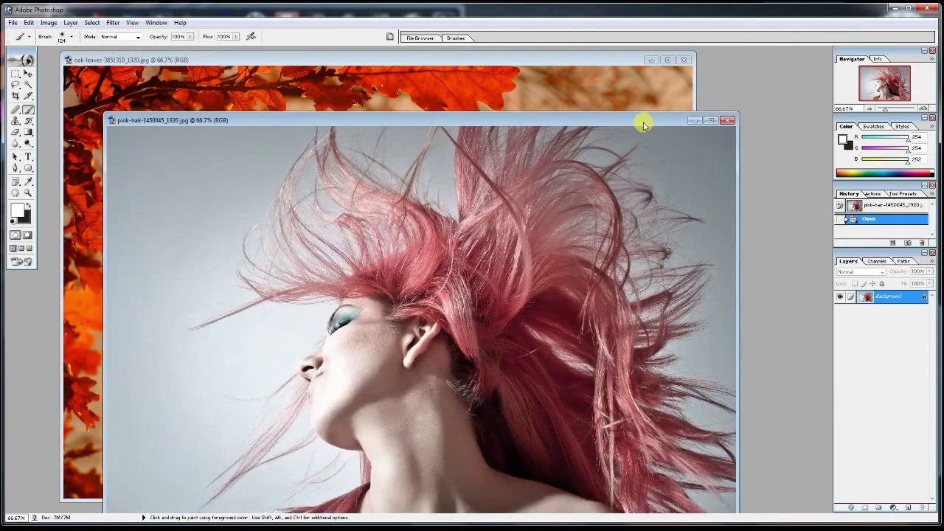
left_click_drag(428, 120, 415, 69)
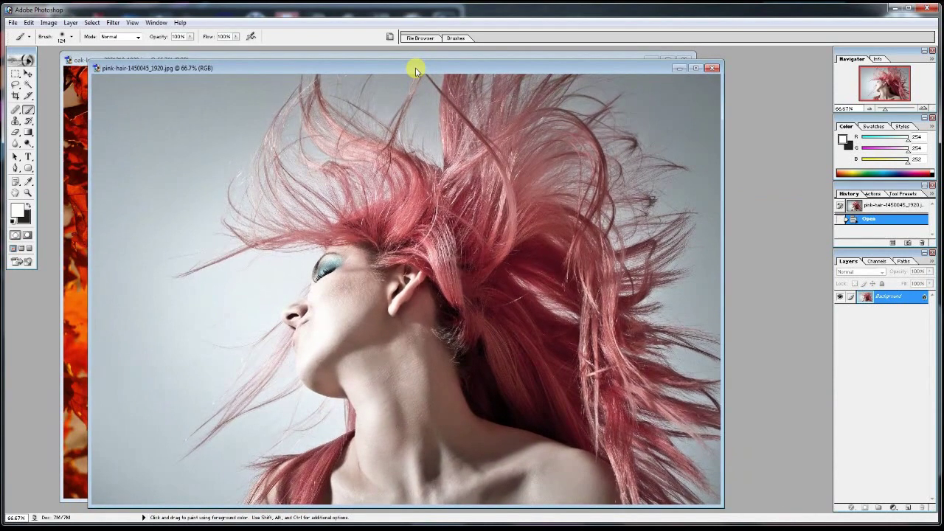
left_click(49, 22)
left_click(87, 104)
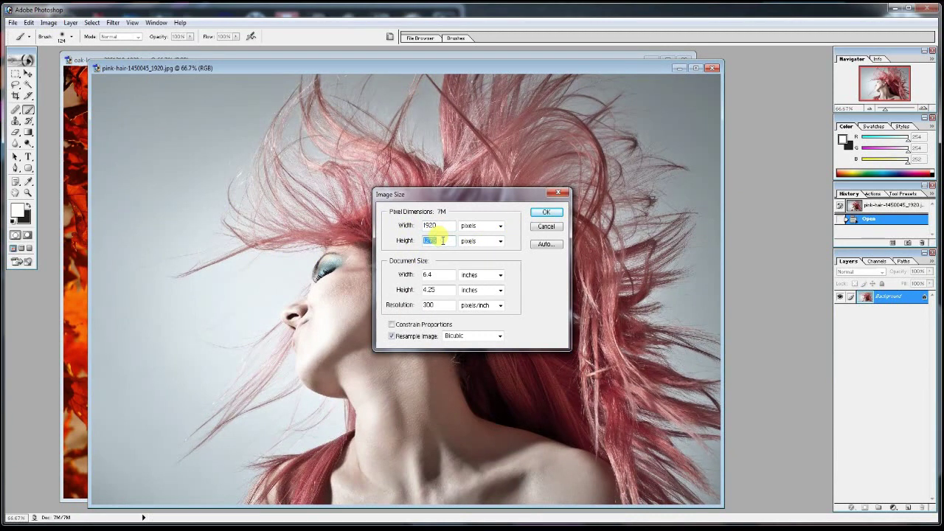
type("12")
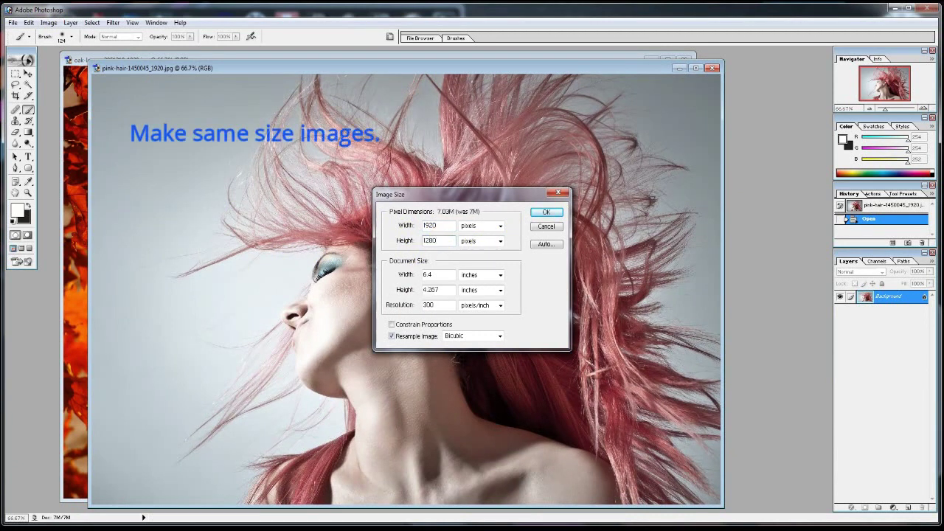
left_click(544, 214)
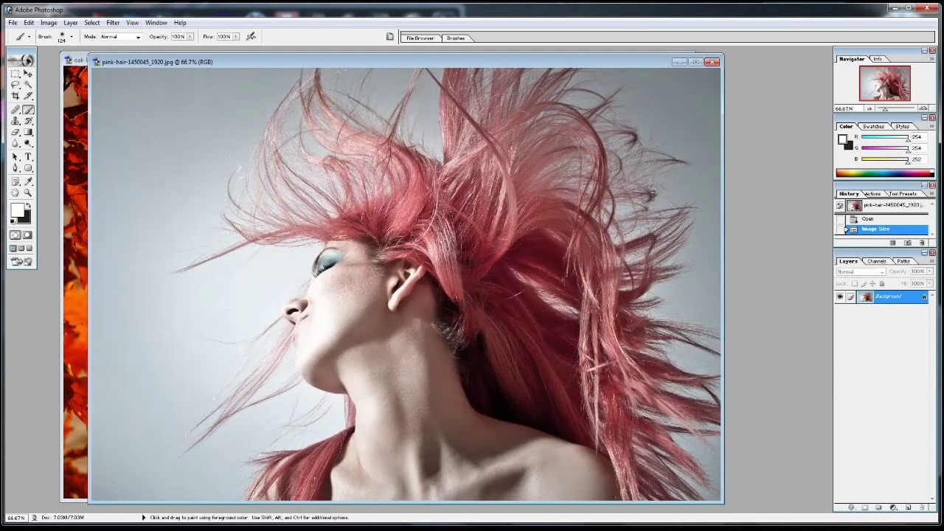
Copy the pink-hair photo into the oak-leaves document as a layer, align it to the canvas, and maximize the document window
left_click_drag(501, 56, 557, 236)
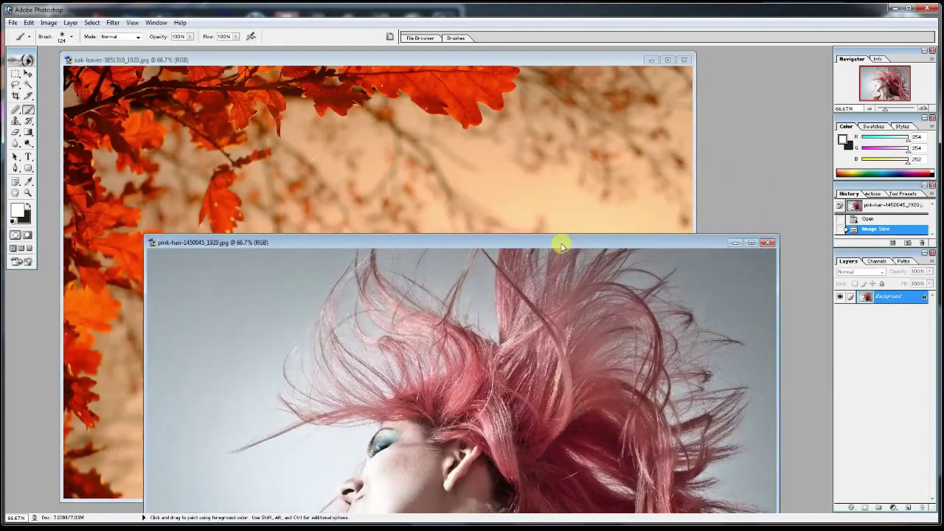
left_click(28, 75)
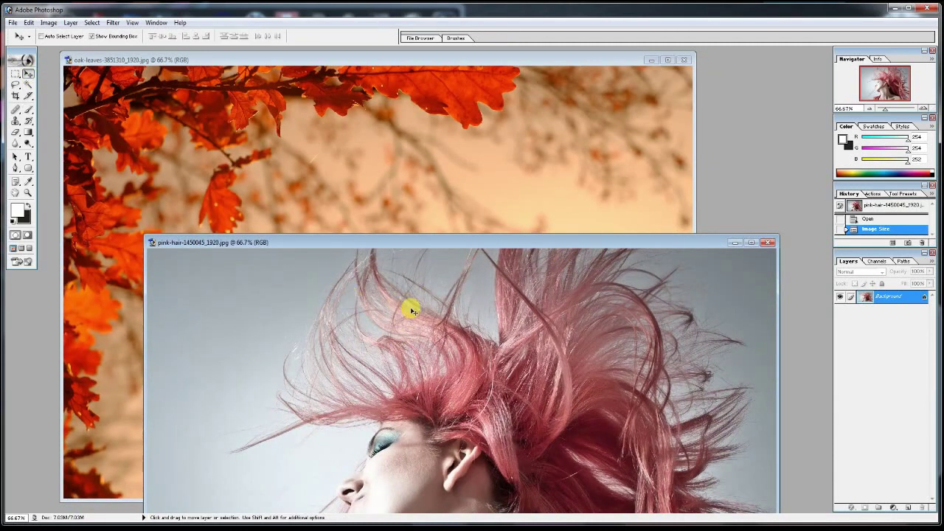
left_click_drag(416, 336, 359, 188)
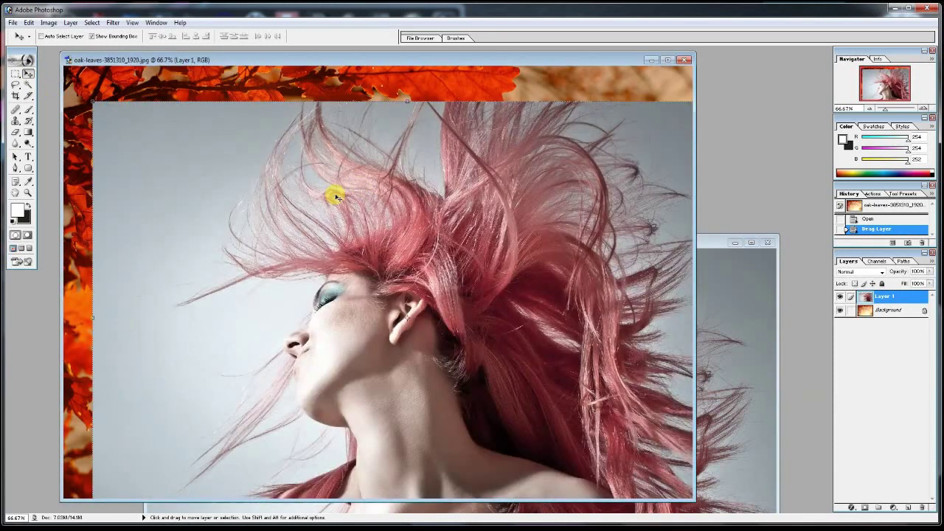
left_click_drag(452, 211, 440, 181)
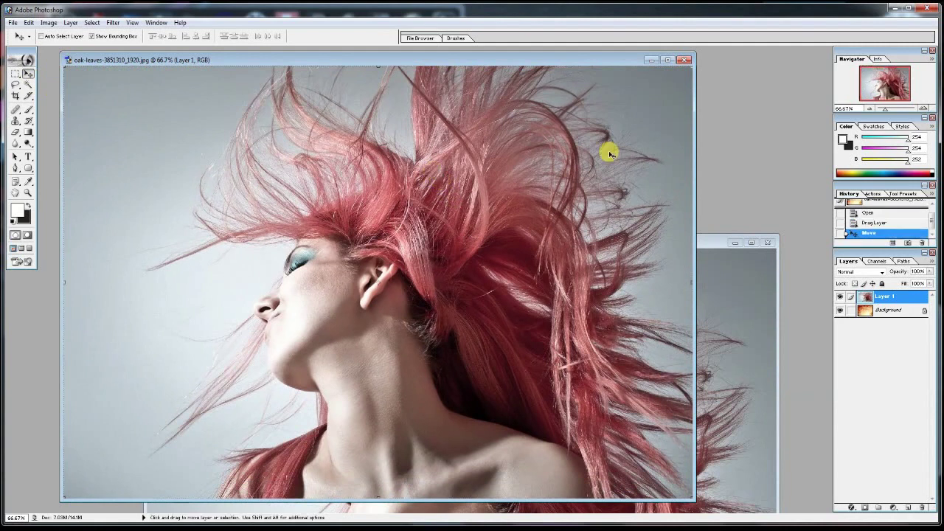
left_click(667, 59)
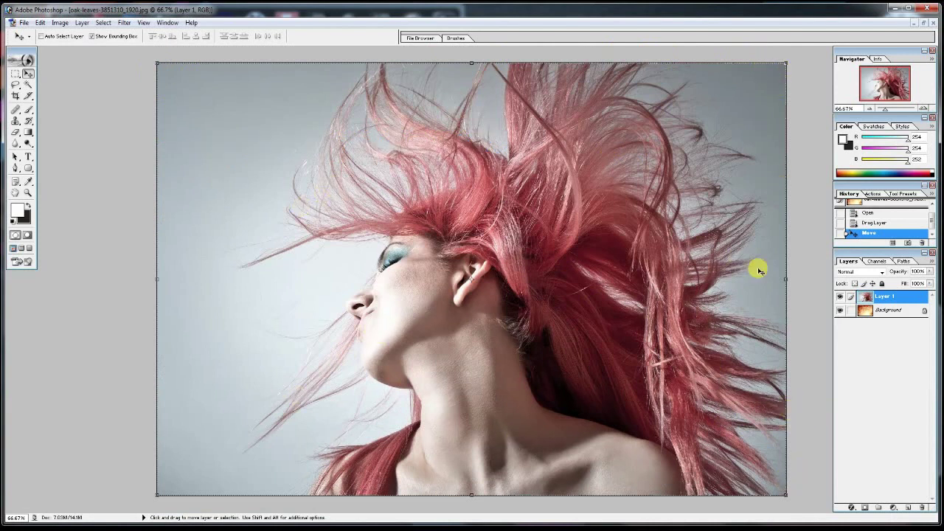
Compare the leaves and pink-hair photos by toggling the visibility of both layers, leaving both shown
left_click(891, 311)
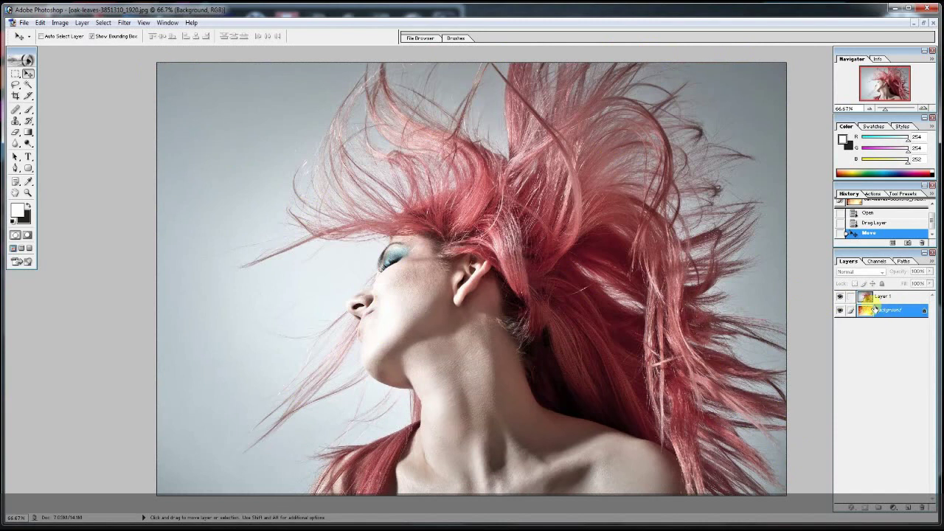
left_click(897, 297)
left_click(840, 298)
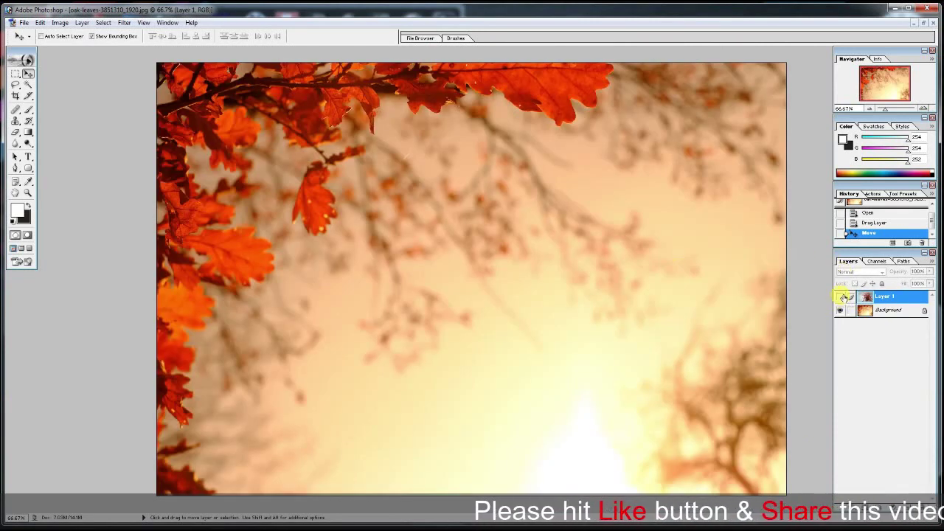
left_click(841, 297)
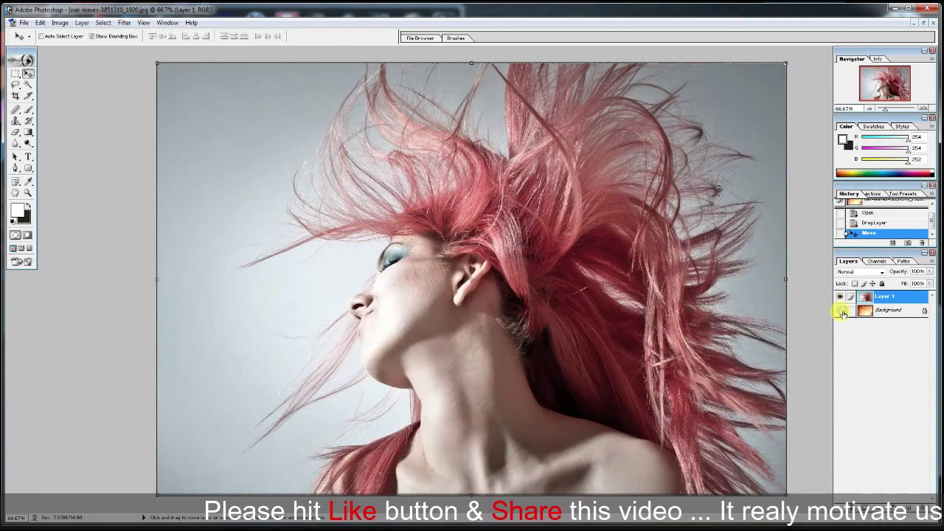
left_click(841, 297)
left_click(839, 310)
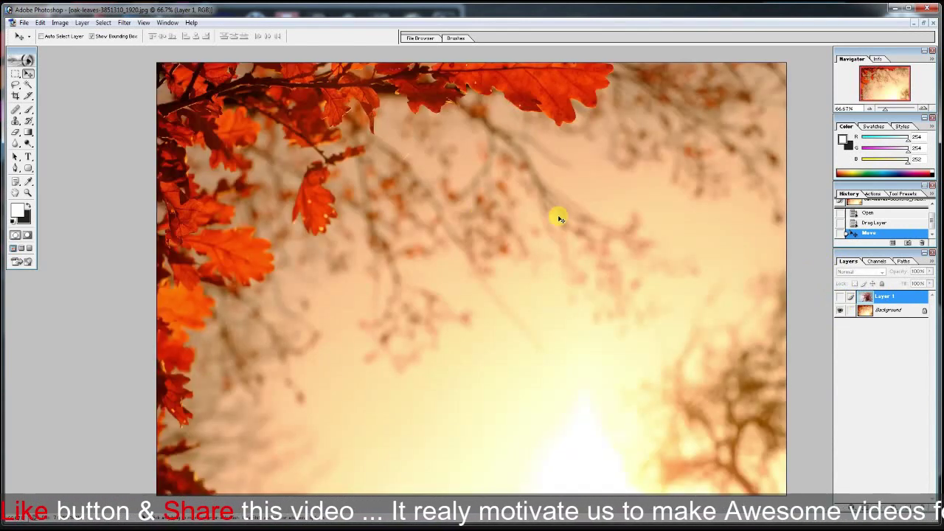
left_click(838, 307)
left_click(839, 297)
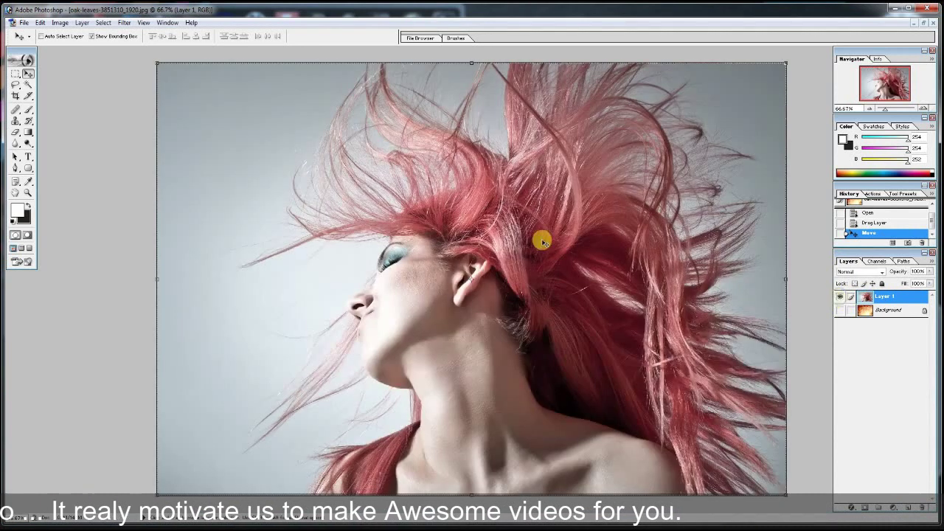
left_click(839, 309)
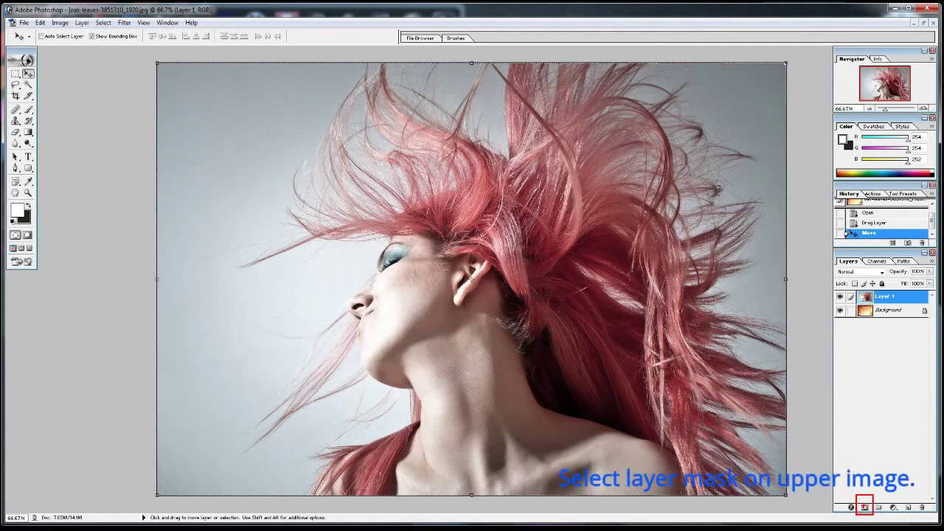
Add a layer mask to the pink-hair layer and make the mask active for painting
left_click(864, 508)
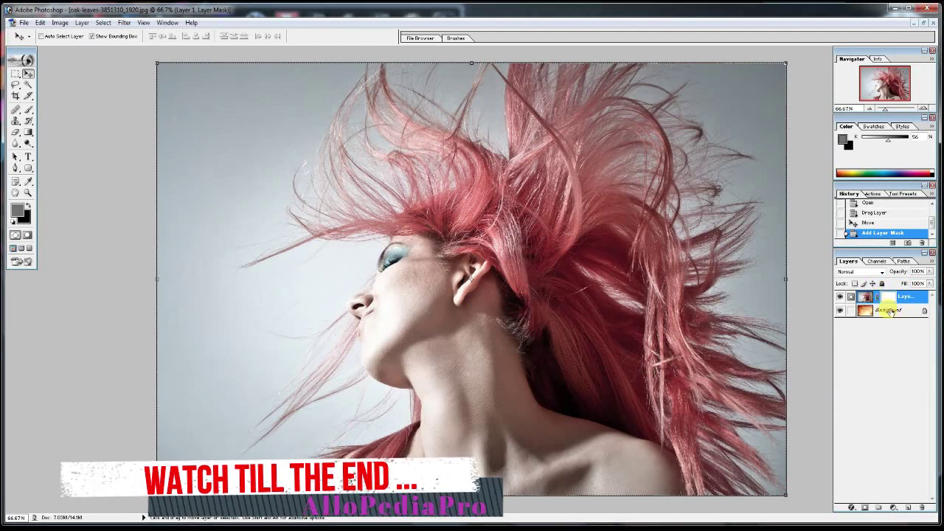
left_click(866, 297)
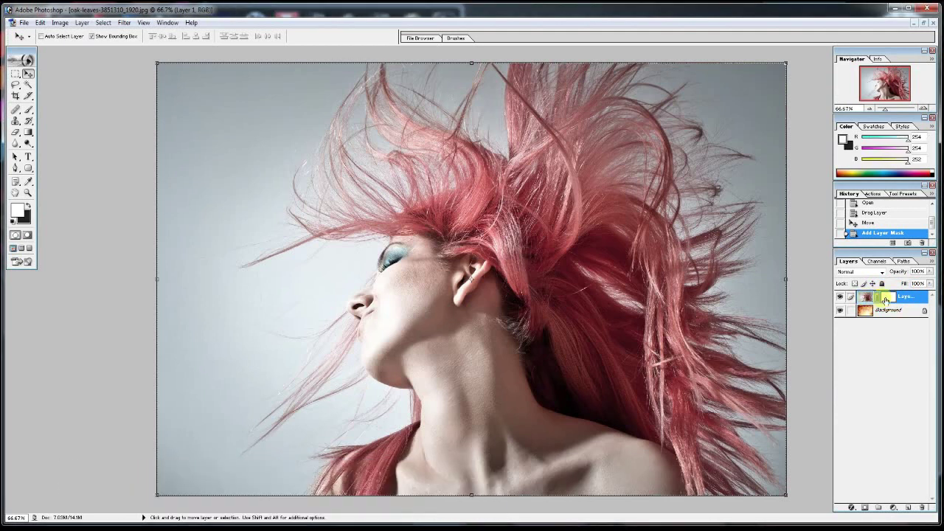
left_click(887, 298)
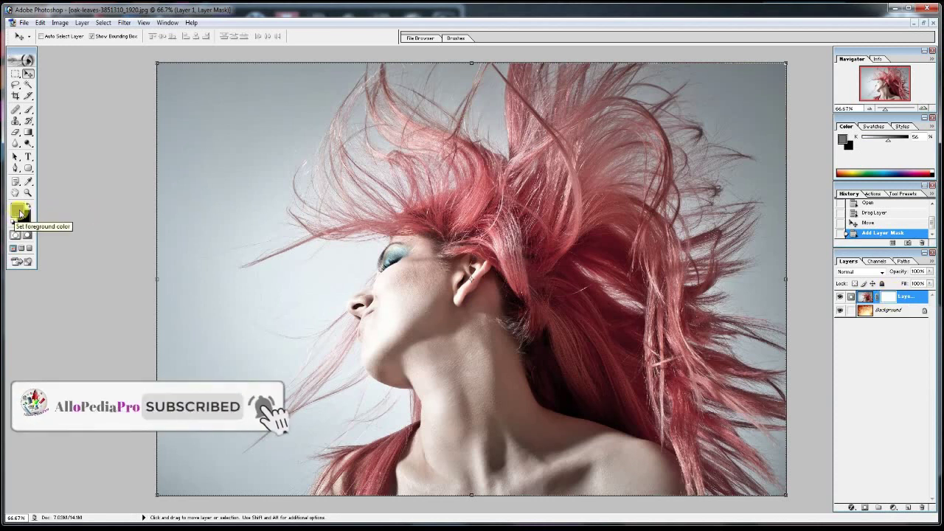
Set the foreground colour to near-black 0B0B0B
left_click(20, 213)
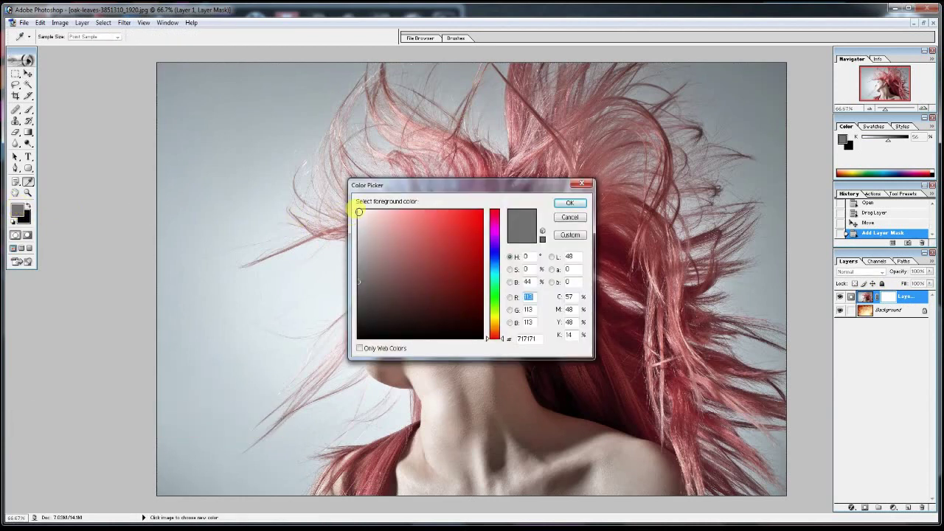
left_click(360, 334)
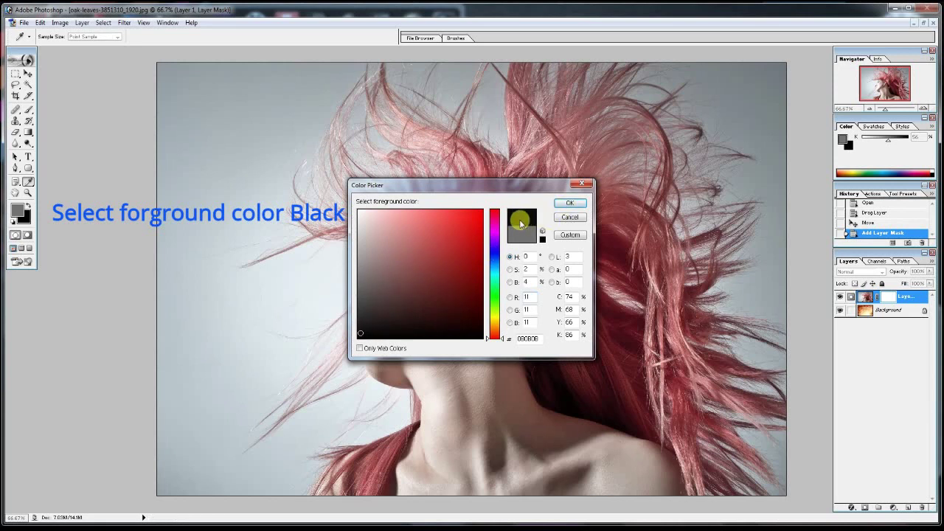
left_click(569, 203)
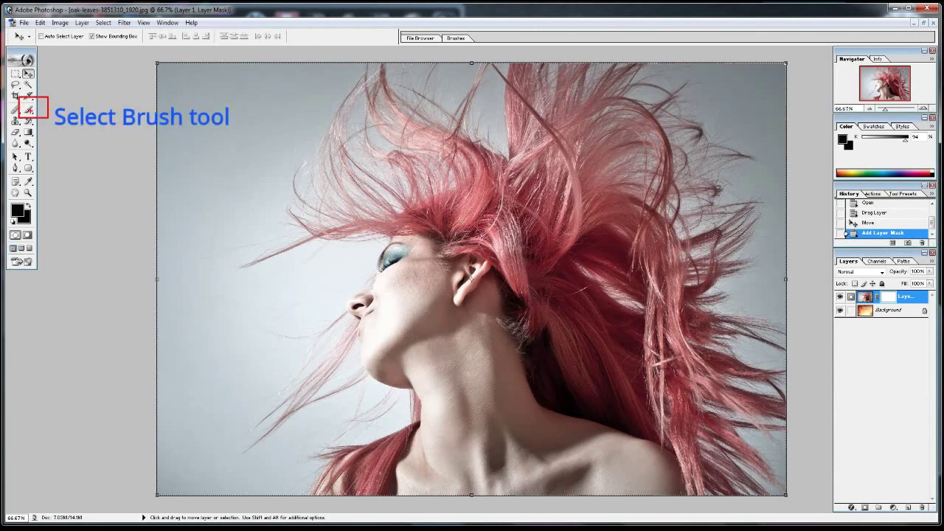
Choose the Brush tool with a master diameter of 112 px
left_click(29, 112)
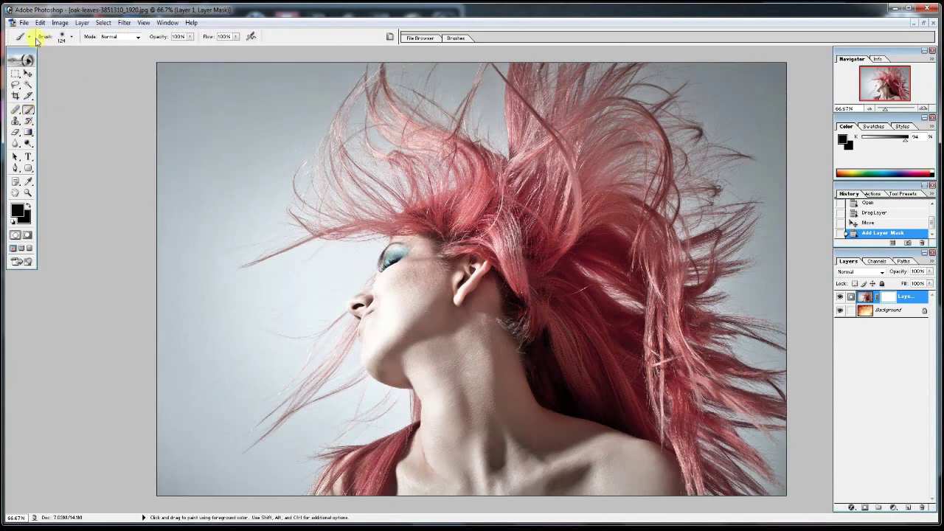
left_click(71, 40)
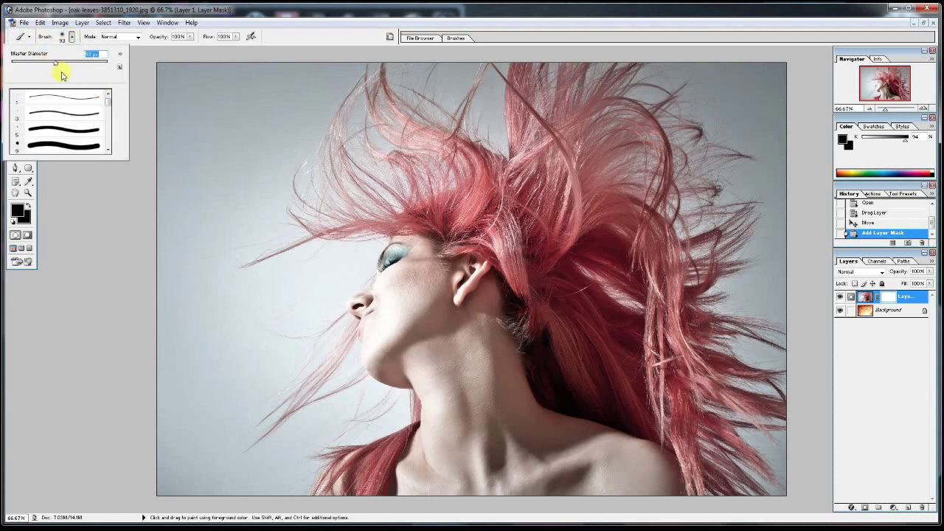
left_click_drag(57, 65, 63, 68)
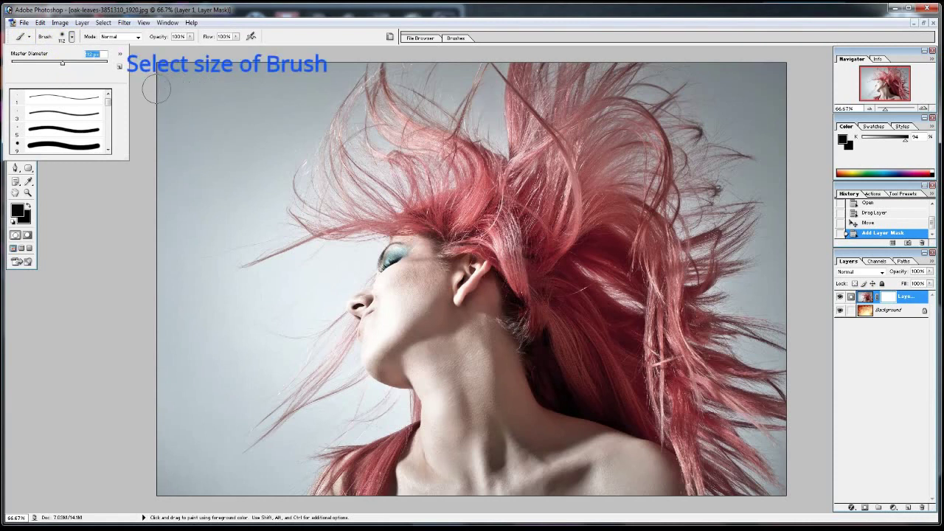
left_click(155, 83)
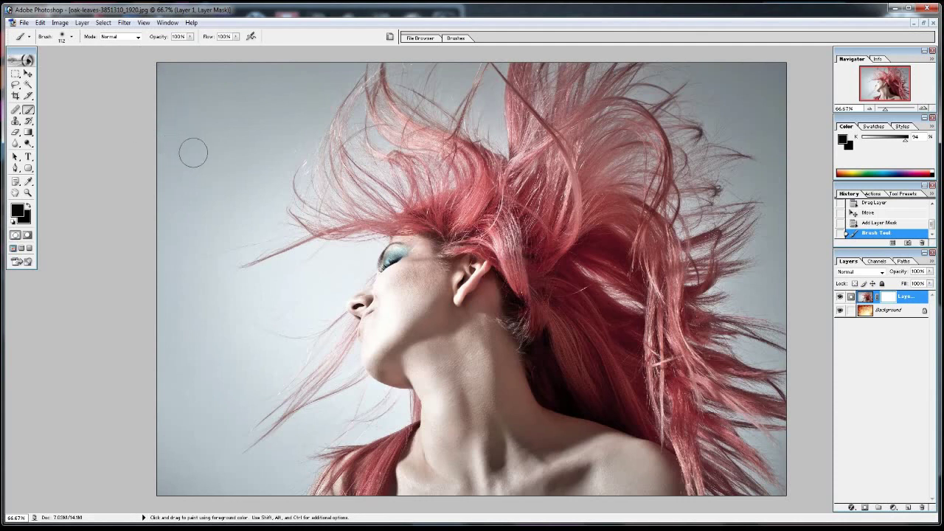
Paint the mask along the photo's left side and upper right edge to reveal the autumn leaves, staying clear of the hair
mouse_move(197, 110)
left_mouse_down()
mouse_move(188, 111)
mouse_move(191, 90)
mouse_move(214, 77)
mouse_move(176, 229)
mouse_move(168, 480)
mouse_move(188, 295)
mouse_move(199, 391)
mouse_move(191, 332)
mouse_move(271, 88)
mouse_move(325, 77)
mouse_move(236, 174)
mouse_move(303, 118)
mouse_move(230, 244)
mouse_move(213, 376)
mouse_move(236, 354)
mouse_move(225, 480)
mouse_move(274, 452)
mouse_move(188, 486)
mouse_move(272, 480)
mouse_move(236, 309)
mouse_move(239, 245)
left_mouse_up()
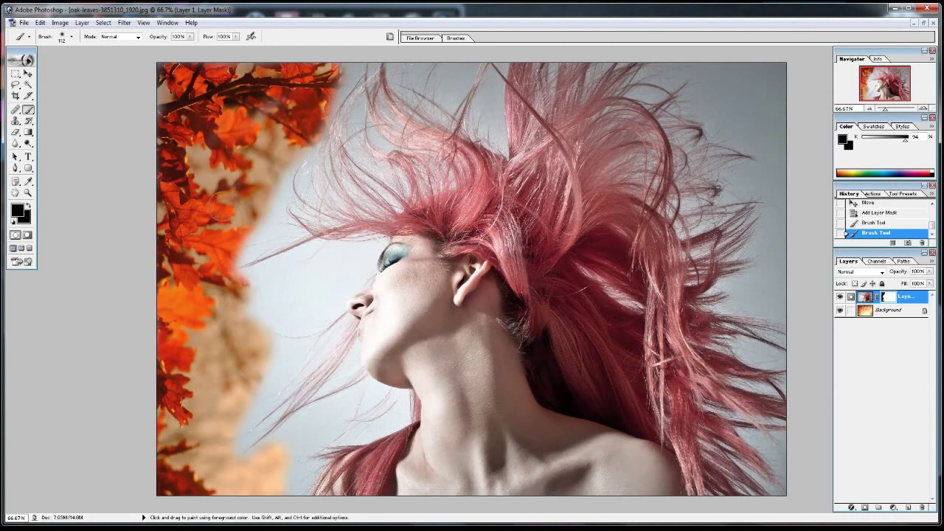
mouse_move(786, 82)
left_mouse_down()
mouse_move(765, 67)
mouse_move(717, 68)
mouse_move(767, 68)
mouse_move(777, 97)
mouse_move(758, 116)
mouse_move(739, 74)
mouse_move(770, 134)
mouse_move(781, 246)
mouse_move(775, 135)
left_mouse_up()
left_click_drag(765, 73, 765, 83)
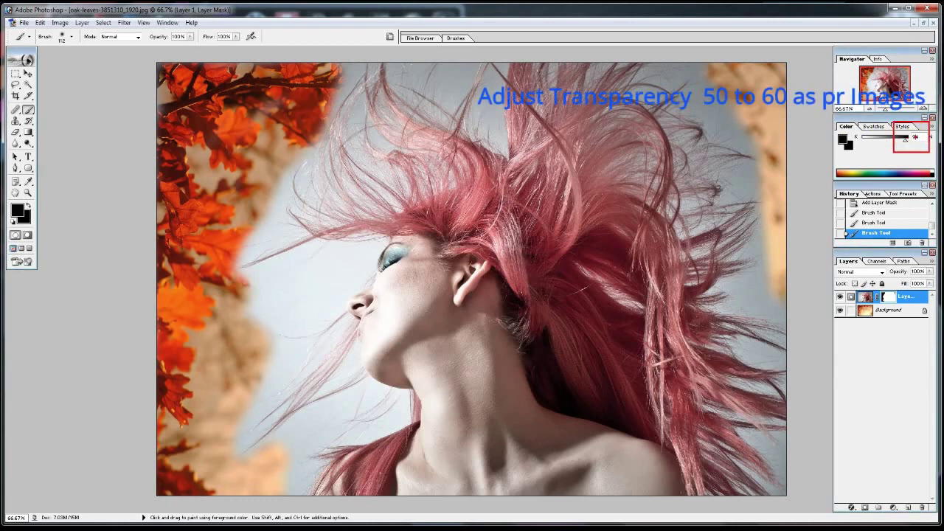
Lighten the foreground colour to a mid grey for partial masking and hide the Color palette
left_click(911, 138)
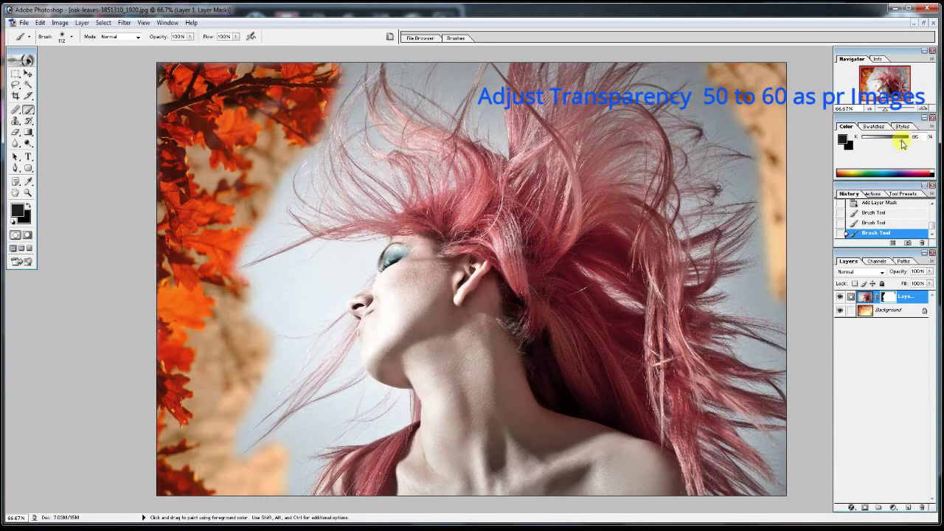
left_click_drag(905, 143, 898, 145)
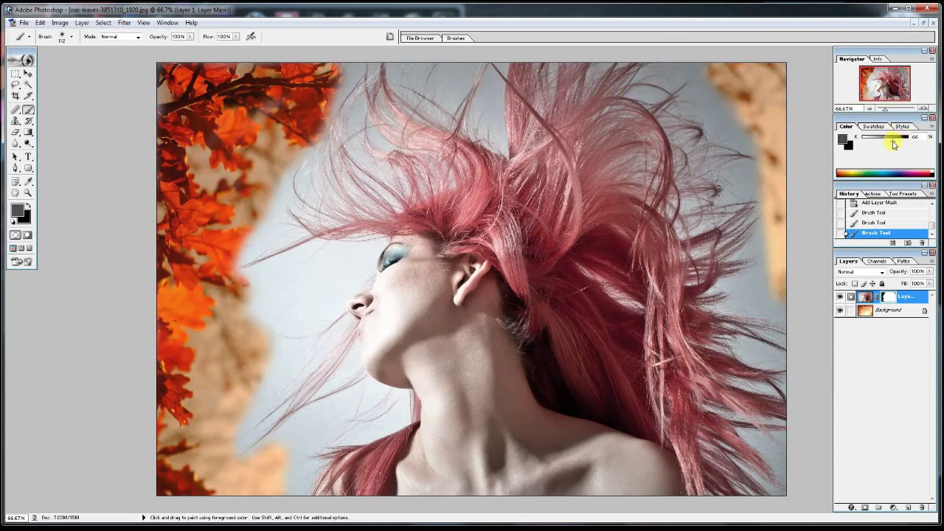
key("F6")
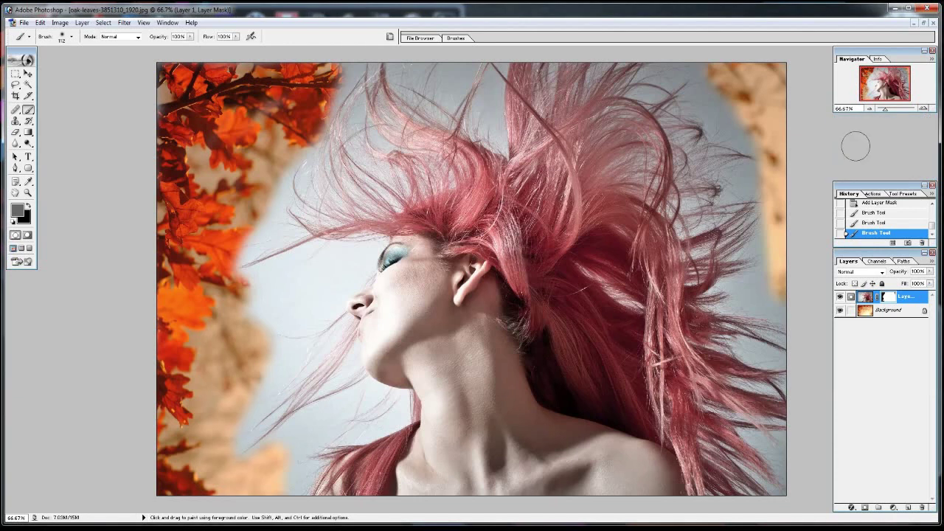
Paint the layer mask in mid grey over the backdrop and loose hair strands around the face, above the head and along the hair's right side
mouse_move(623, 77)
left_mouse_down()
mouse_move(347, 74)
mouse_move(339, 122)
mouse_move(495, 111)
mouse_move(341, 147)
mouse_move(307, 192)
mouse_move(433, 156)
mouse_move(343, 175)
mouse_move(463, 171)
mouse_move(270, 273)
mouse_move(261, 238)
mouse_move(362, 221)
mouse_move(316, 297)
mouse_move(352, 265)
mouse_move(271, 327)
mouse_move(339, 309)
mouse_move(339, 387)
mouse_move(339, 341)
mouse_move(376, 409)
mouse_move(316, 375)
mouse_move(253, 363)
mouse_move(370, 394)
mouse_move(380, 416)
mouse_move(275, 465)
mouse_move(305, 467)
left_mouse_up()
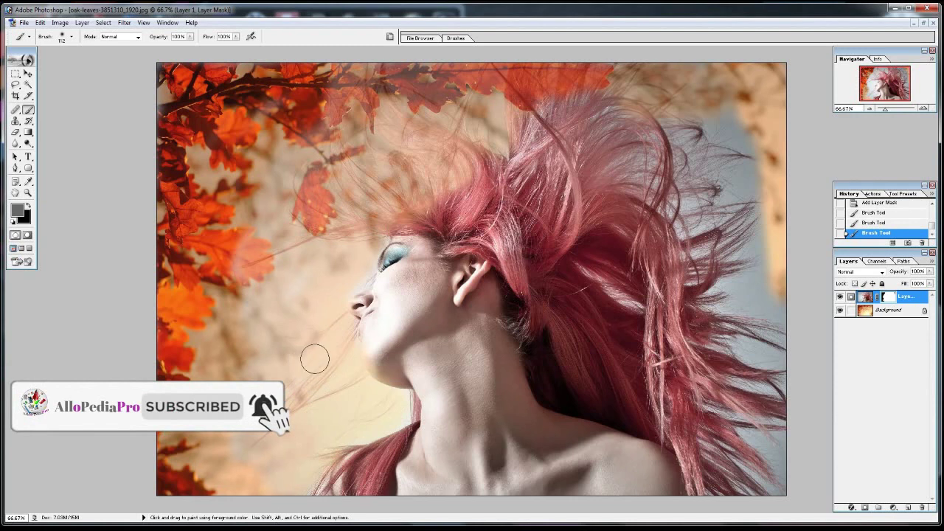
left_click_drag(345, 278, 358, 277)
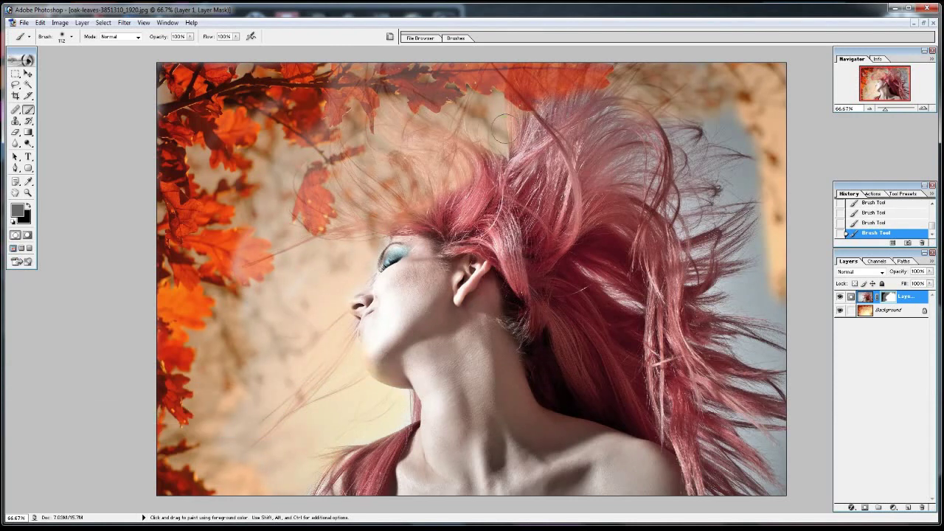
mouse_move(578, 95)
left_mouse_down()
mouse_move(612, 124)
mouse_move(654, 128)
mouse_move(736, 109)
left_mouse_up()
mouse_move(664, 148)
left_mouse_down()
mouse_move(743, 211)
mouse_move(751, 197)
mouse_move(760, 270)
mouse_move(721, 161)
mouse_move(700, 217)
mouse_move(629, 182)
mouse_move(742, 205)
mouse_move(690, 270)
mouse_move(732, 266)
left_mouse_up()
mouse_move(645, 299)
left_mouse_down()
mouse_move(626, 304)
mouse_move(575, 268)
left_mouse_up()
left_click_drag(696, 291, 750, 311)
mouse_move(782, 354)
left_mouse_down()
mouse_move(709, 328)
mouse_move(778, 382)
mouse_move(726, 413)
left_mouse_up()
mouse_move(779, 466)
left_mouse_down()
mouse_move(708, 421)
mouse_move(783, 466)
mouse_move(700, 444)
left_mouse_up()
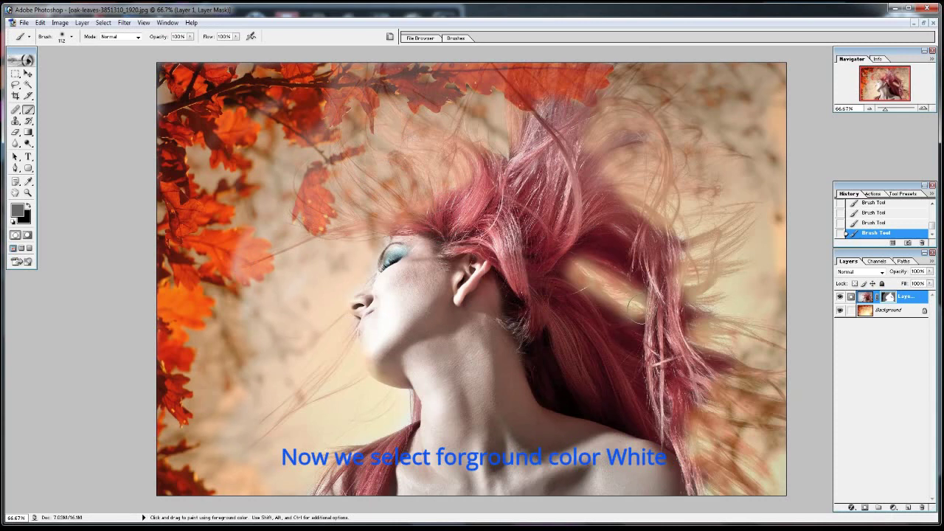
Set the foreground colour to white and paint over the masked areas to restore the woman's photo with its original grey background
left_click(16, 210)
left_click(569, 203)
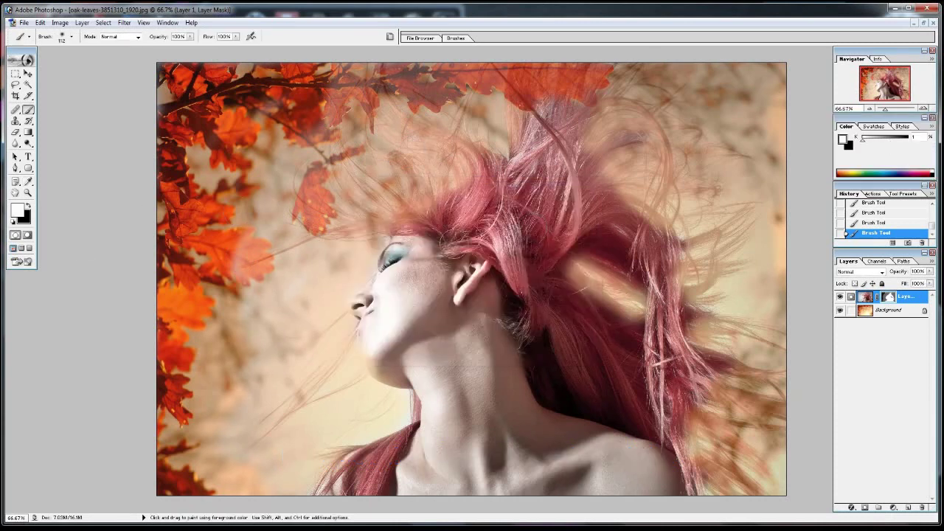
mouse_move(344, 347)
left_mouse_down()
mouse_move(336, 274)
mouse_move(294, 337)
mouse_move(334, 243)
mouse_move(214, 230)
mouse_move(281, 190)
mouse_move(442, 168)
mouse_move(430, 161)
mouse_move(587, 80)
mouse_move(752, 88)
left_mouse_up()
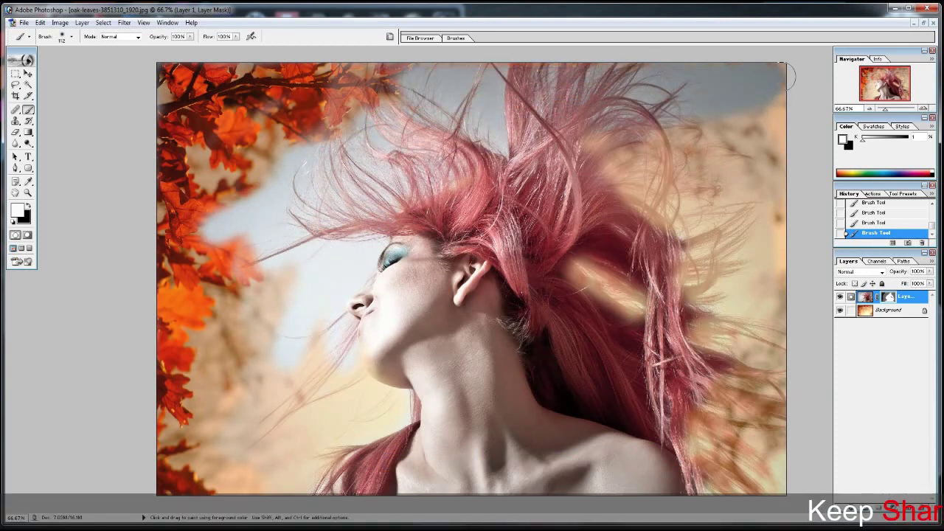
left_click_drag(620, 144, 707, 148)
mouse_move(276, 173)
left_mouse_down()
mouse_move(384, 81)
mouse_move(277, 80)
left_mouse_up()
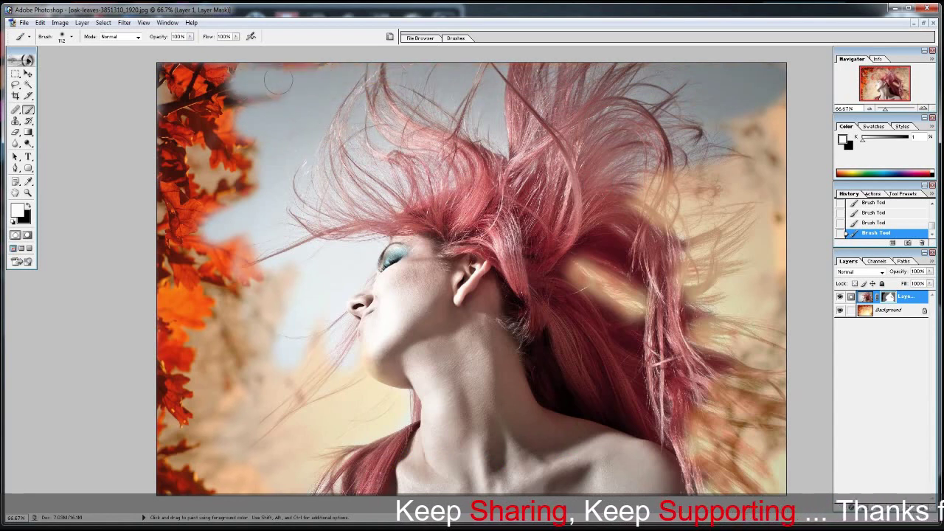
left_click_drag(564, 298, 638, 254)
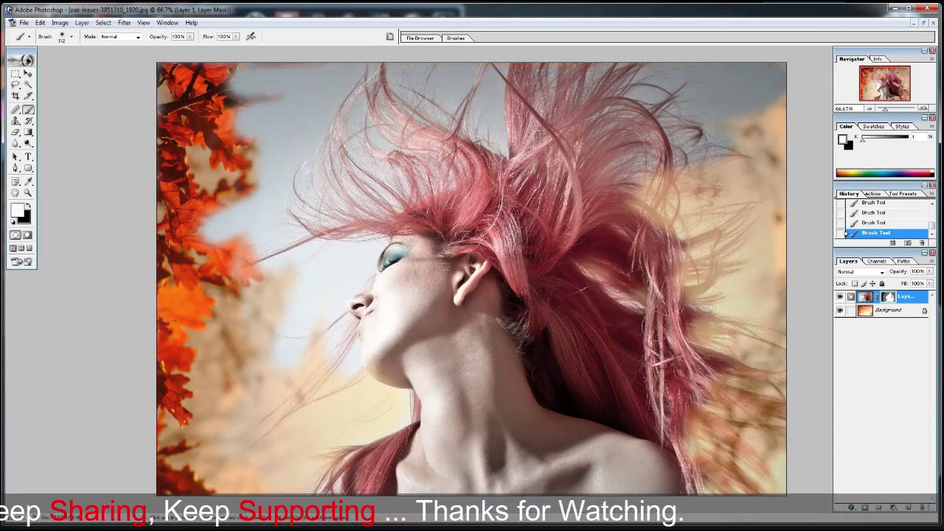
left_click_drag(649, 184, 693, 214)
mouse_move(715, 254)
left_mouse_down()
mouse_move(768, 173)
mouse_move(741, 177)
left_mouse_up()
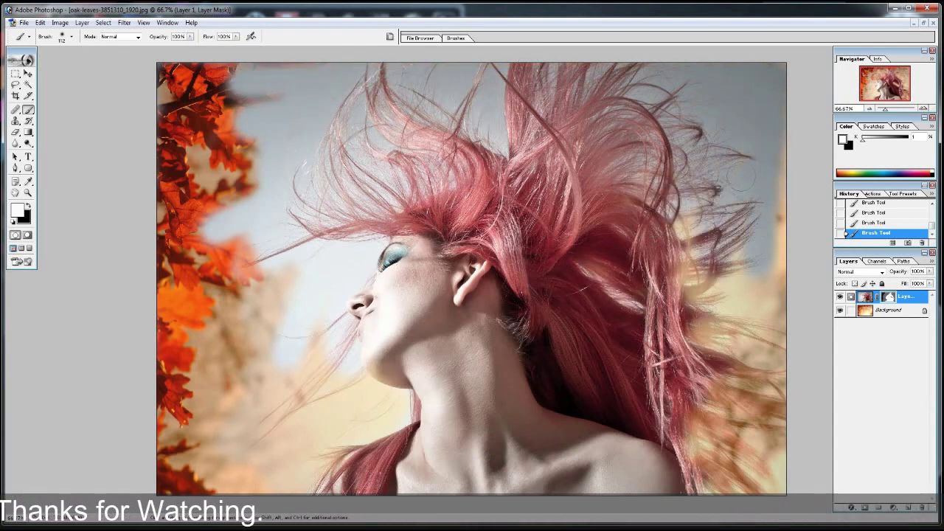
left_click_drag(693, 221, 705, 339)
mouse_move(783, 185)
left_mouse_down()
mouse_move(768, 451)
mouse_move(736, 259)
mouse_move(755, 324)
mouse_move(726, 458)
mouse_move(712, 435)
left_mouse_up()
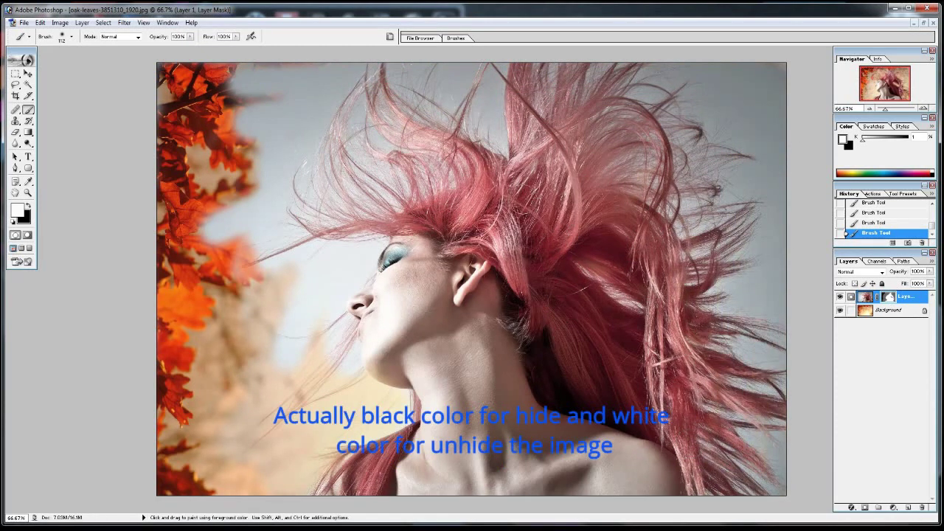
mouse_move(260, 486)
left_mouse_down()
mouse_move(177, 457)
mouse_move(268, 375)
mouse_move(302, 398)
mouse_move(236, 297)
mouse_move(248, 253)
mouse_move(184, 332)
mouse_move(236, 327)
mouse_move(265, 82)
mouse_move(177, 74)
mouse_move(164, 380)
mouse_move(187, 134)
mouse_move(198, 243)
mouse_move(250, 150)
left_mouse_up()
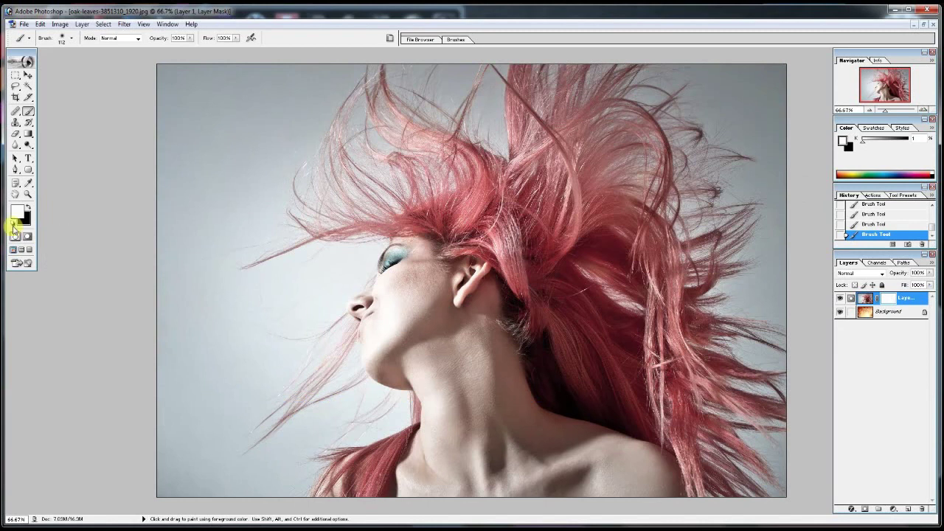
Set the foreground colour to near-black 050505 and repaint the layer mask around the woman and her hair to reveal the autumn leaves
key("ctrl")
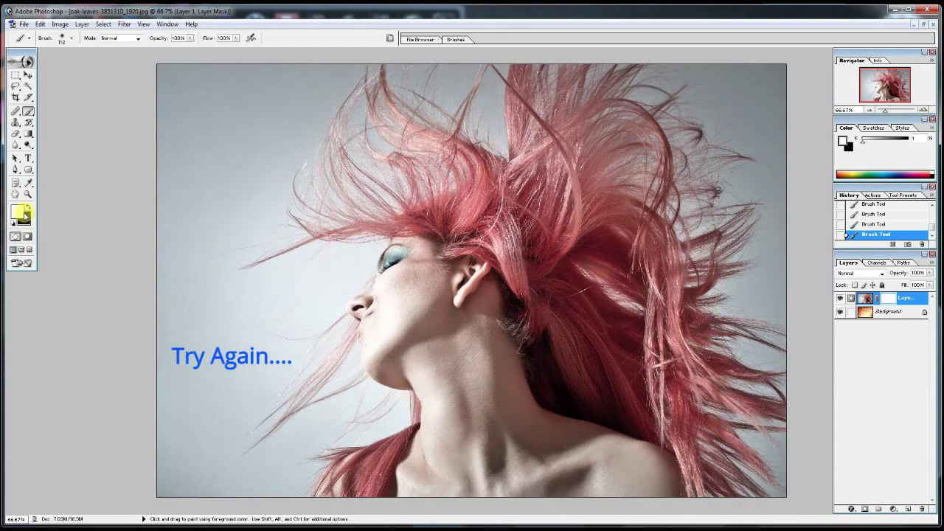
left_click(24, 214)
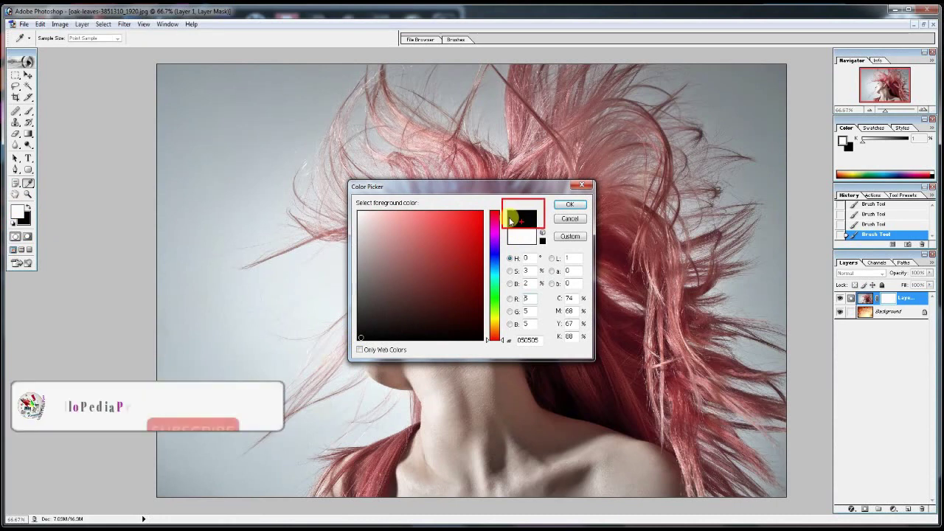
left_click(569, 204)
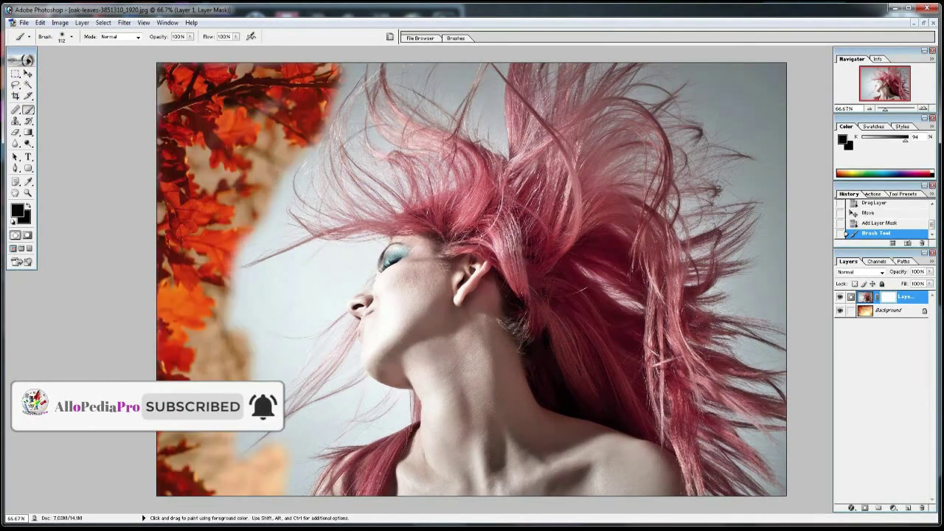
mouse_move(346, 88)
left_mouse_down()
mouse_move(373, 401)
mouse_move(760, 287)
mouse_move(763, 148)
left_mouse_up()
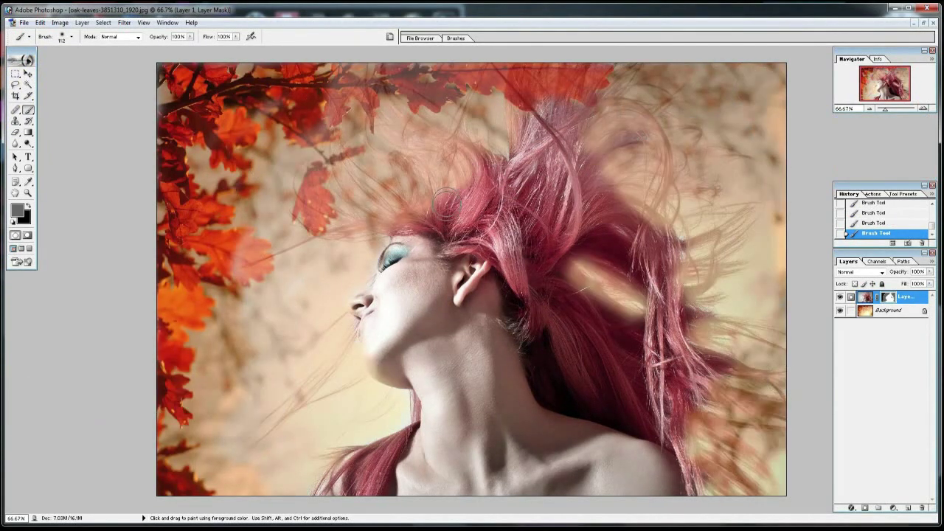